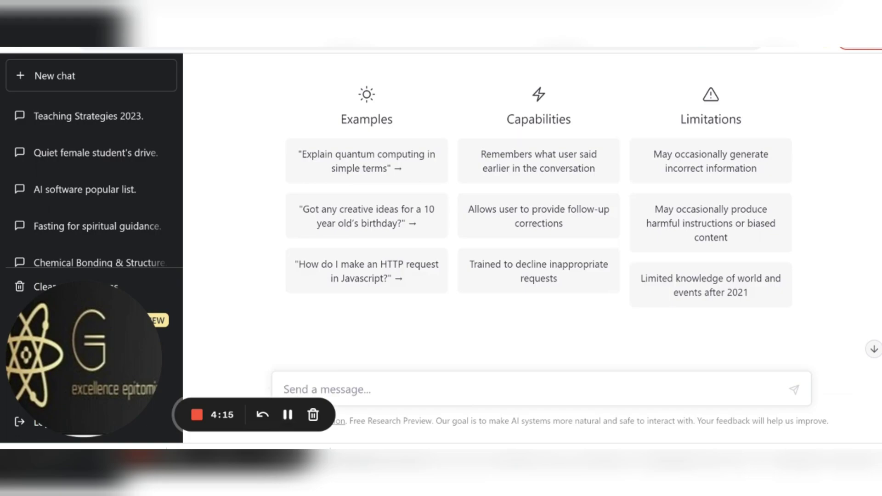
Ask ChatGPT what ideas or concepts may be taught in a high school Marine science class
type("what ar")
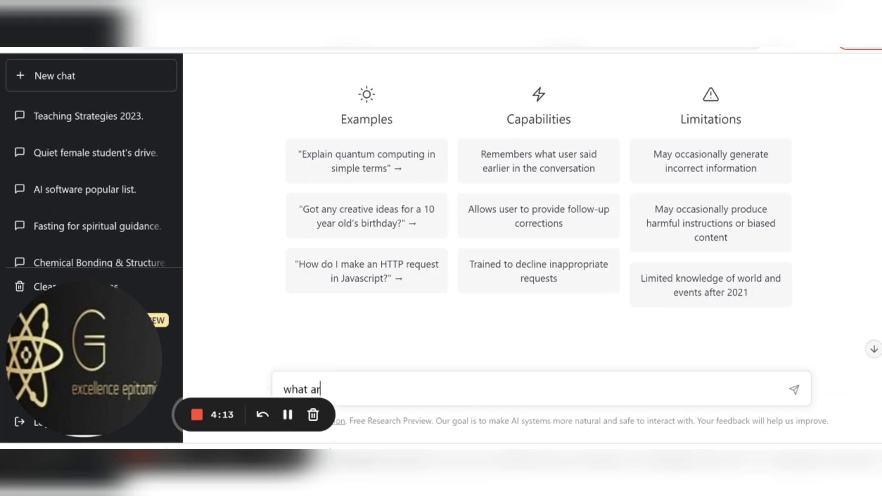
type("e some ide")
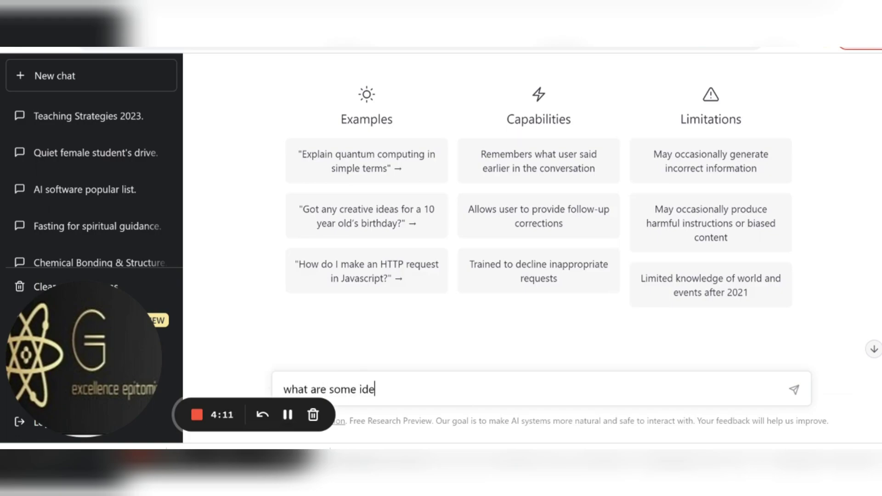
type("as or cond")
type("epts tha")
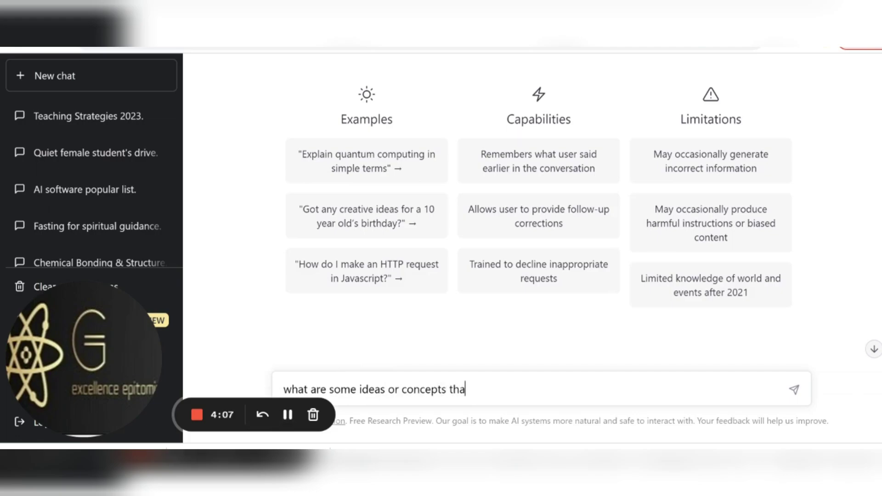
type("t may be taugh")
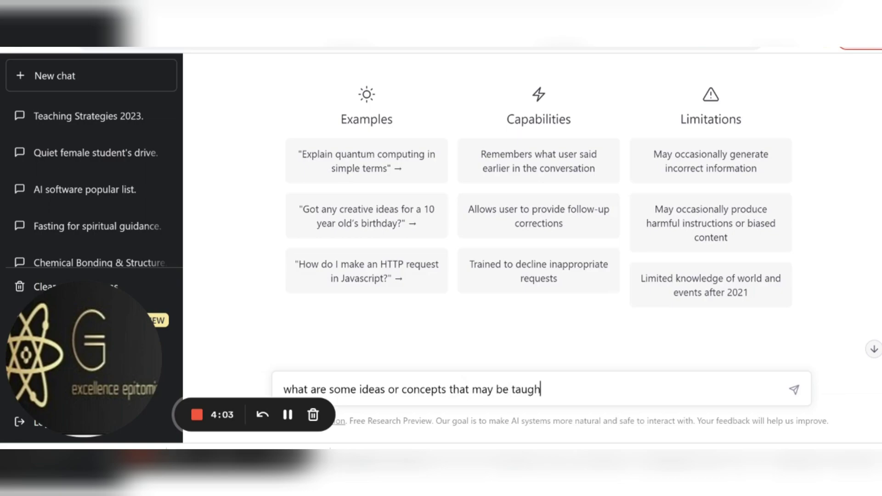
type("t in a high sch")
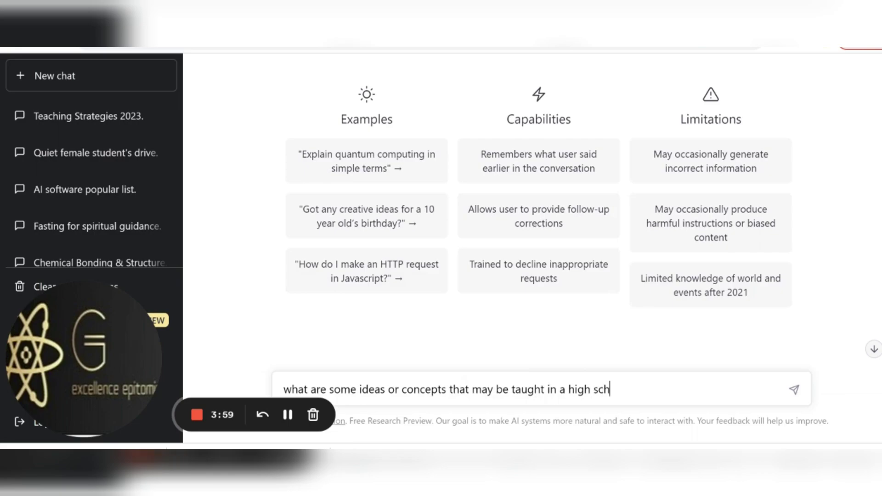
type("ool Marine scien")
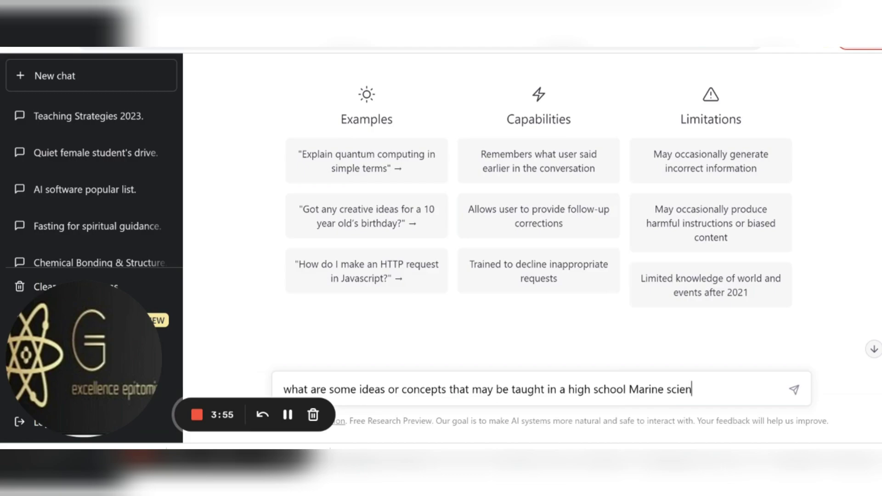
type("ce class")
key("Return")
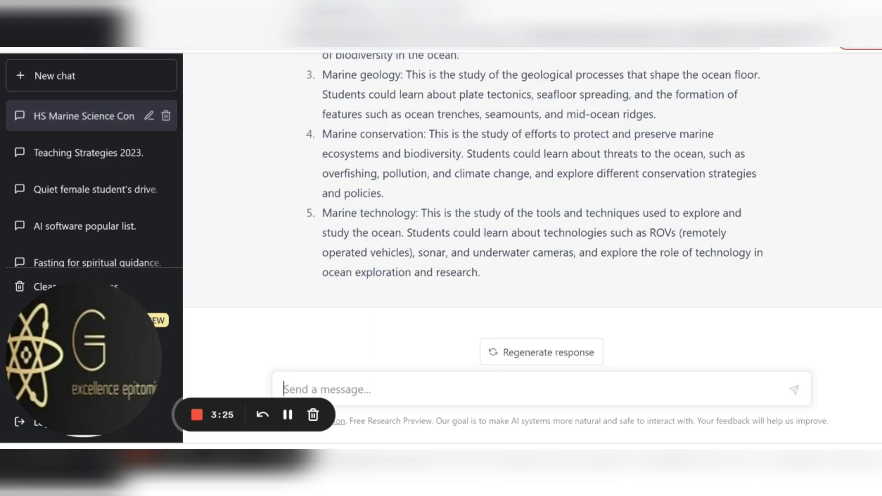
Ask ChatGPT what ideas may be done for marine technology
type("W")
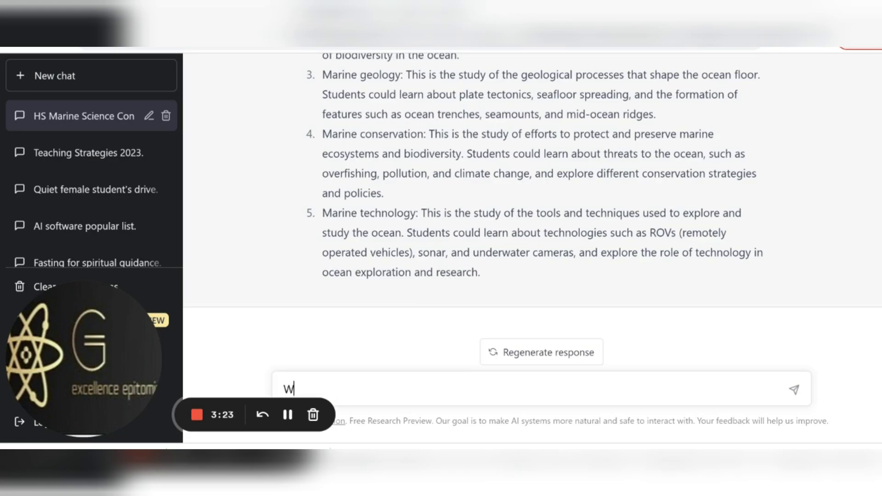
type("hat are some ideas that ")
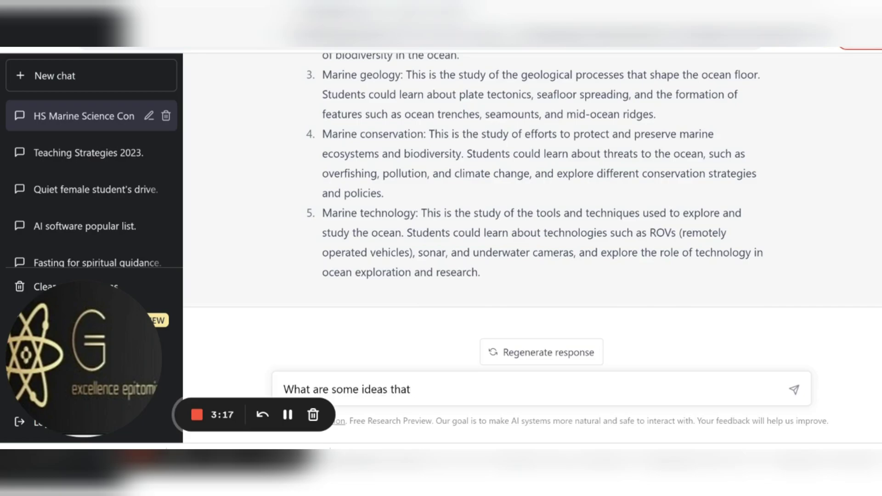
type("may be done fo")
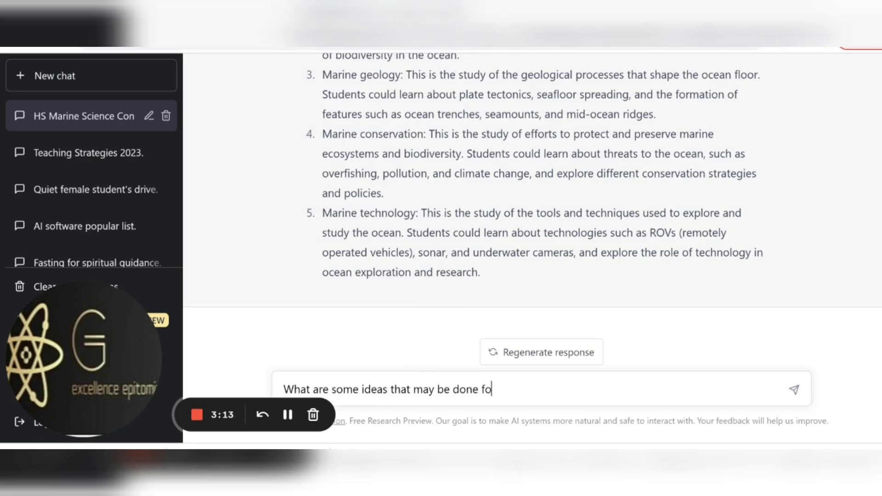
type("r marine techhnol")
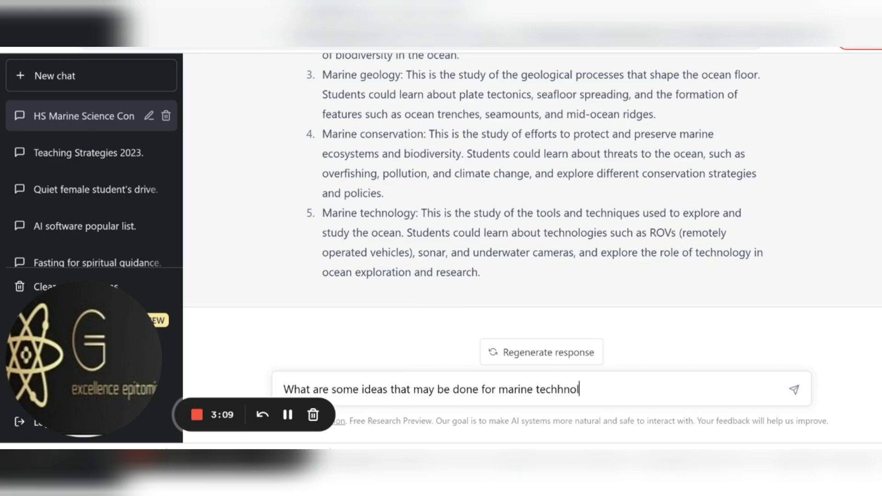
type("ogy")
key("Return")
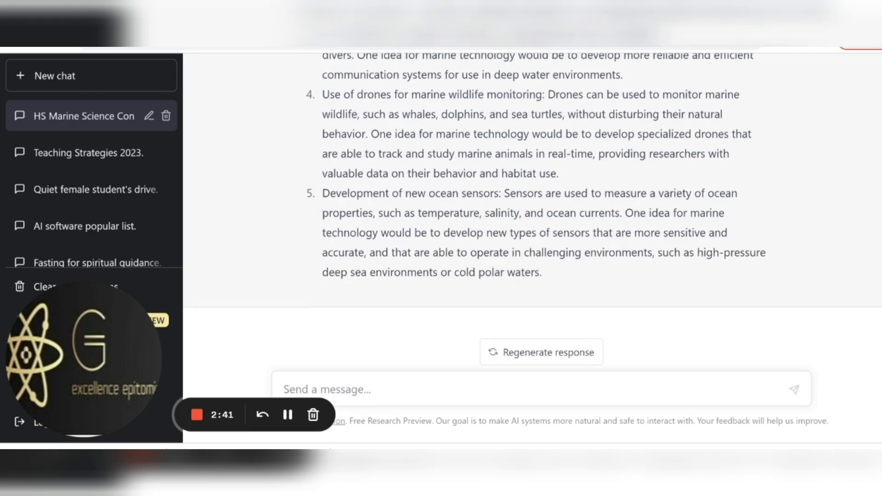
Request 5 specific objectives that may be used for marine technology
type("writ")
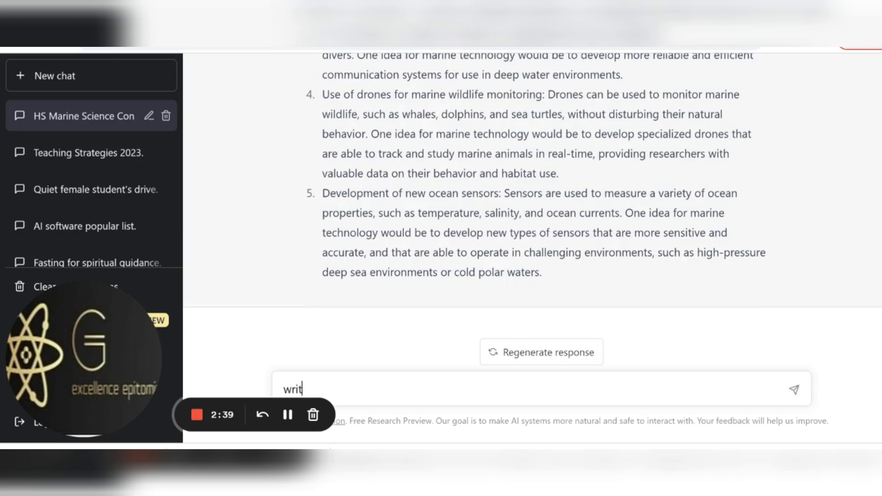
type("e 5 specific")
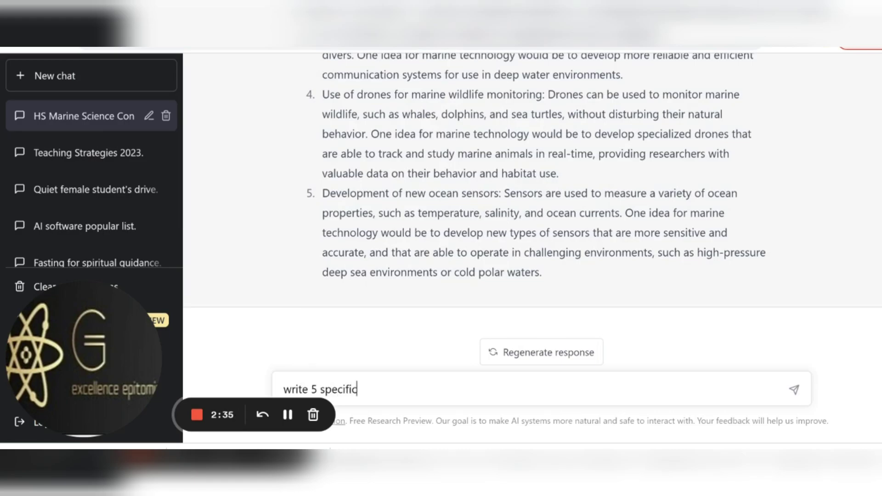
type(" objectives that ")
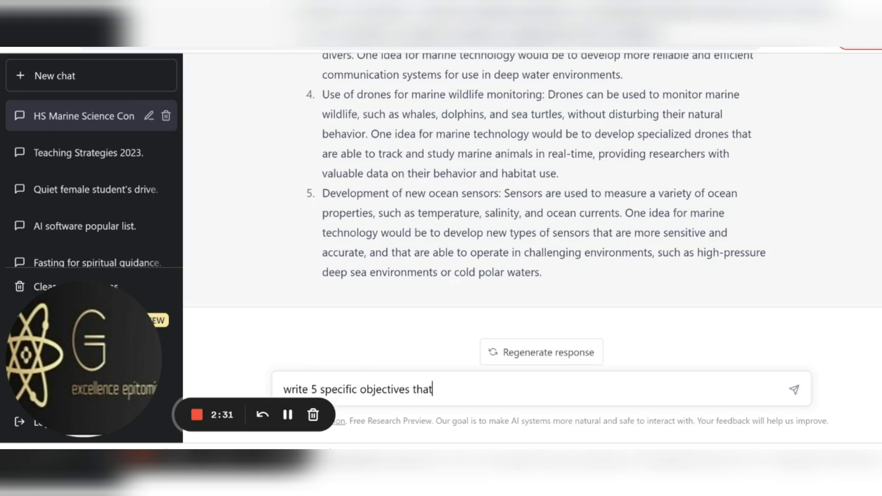
type("may be used for ")
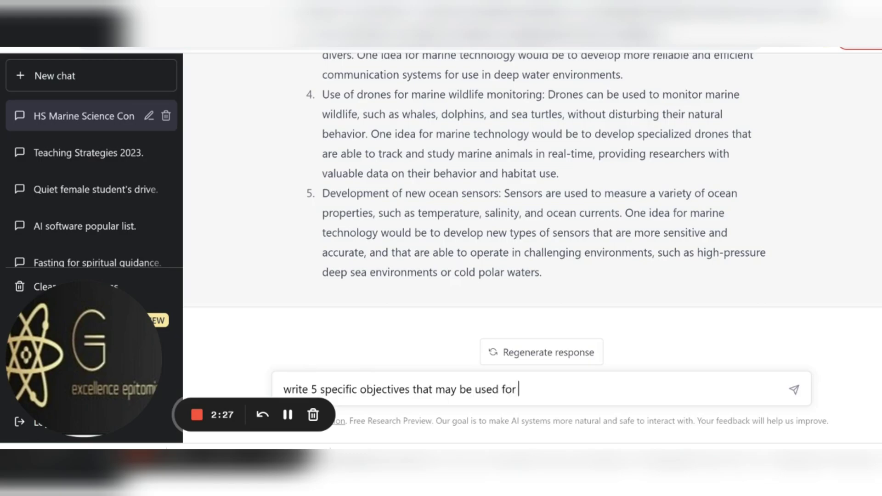
type("marine technol")
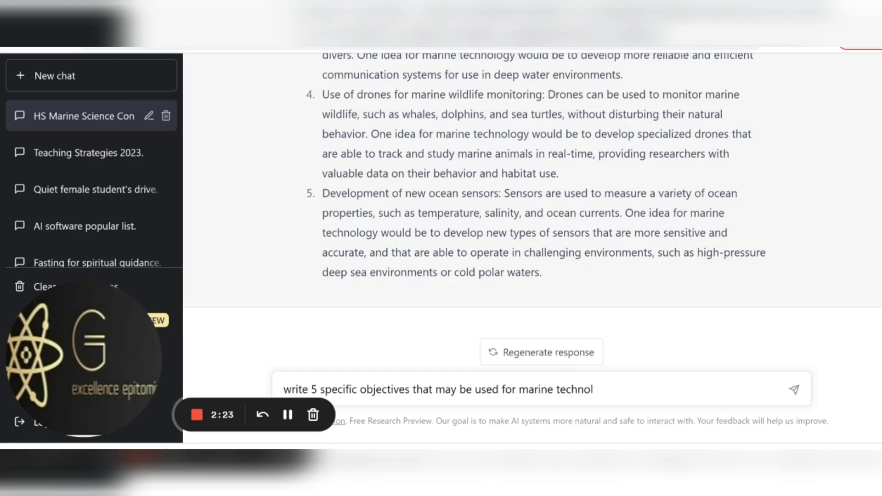
type("ogy")
key("Return")
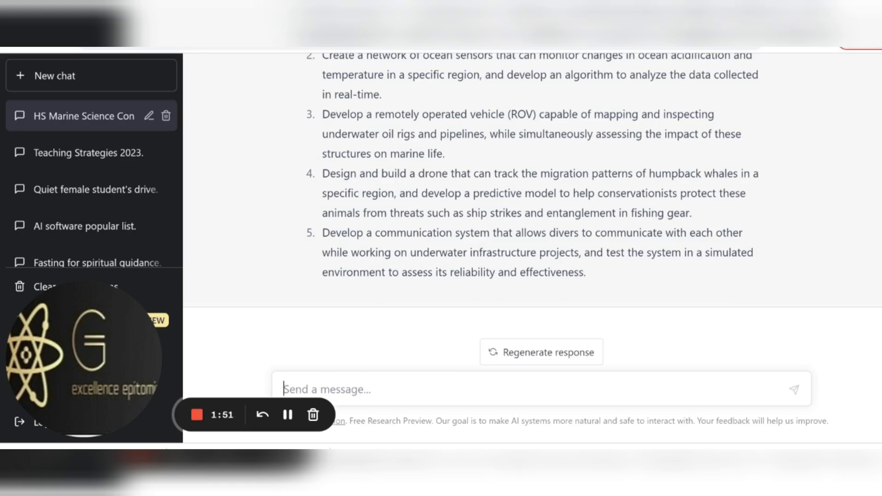
Reuse the earlier objectives prompt with 'for high school' appended and send it
scroll(533, 207, "up", 6)
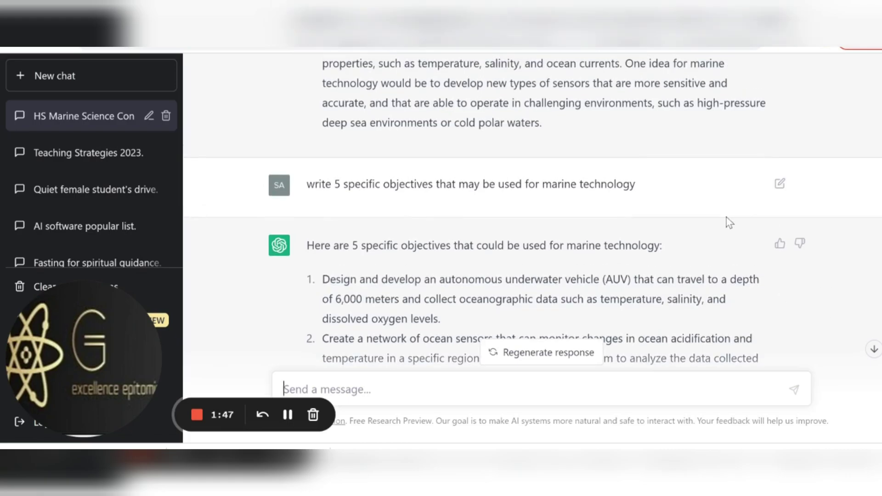
left_click_drag(635, 184, 306, 184)
key("ctrl+c")
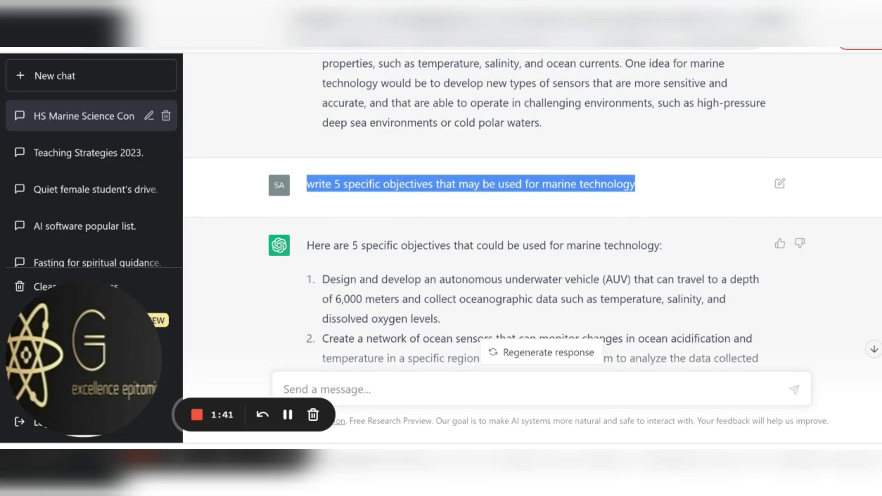
left_click(283, 388)
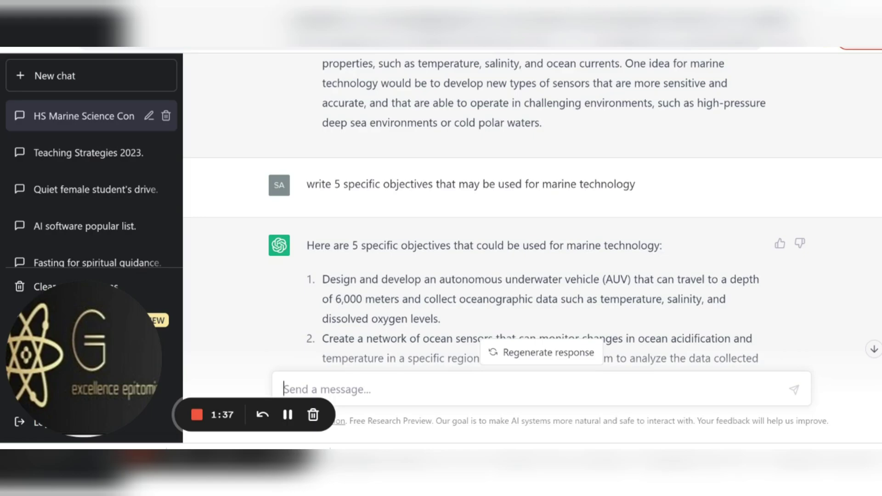
key("ctrl+v")
type("f")
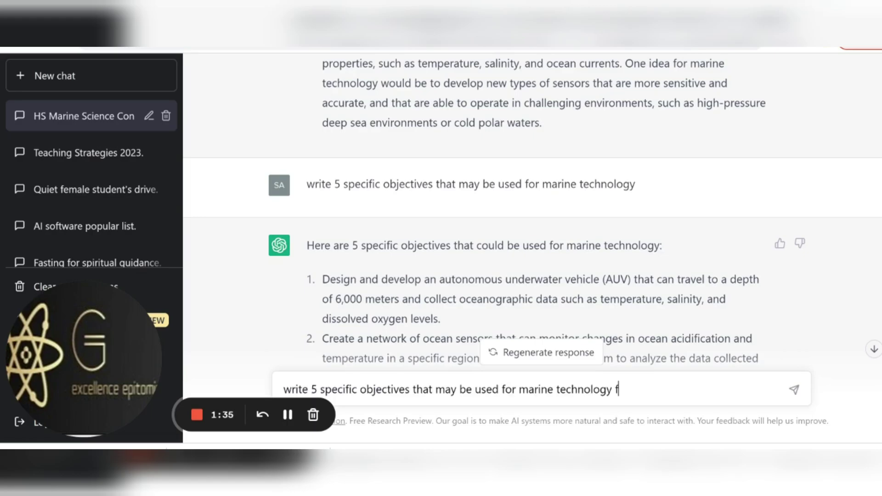
type("or high school")
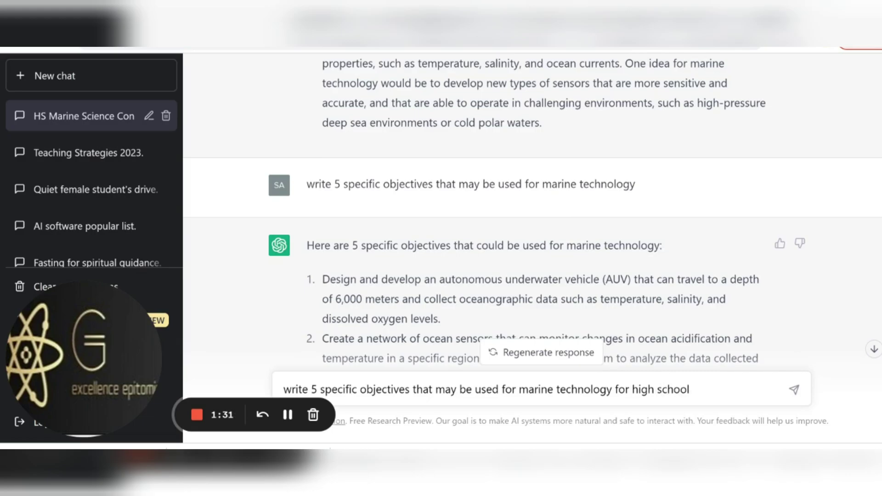
key("Return")
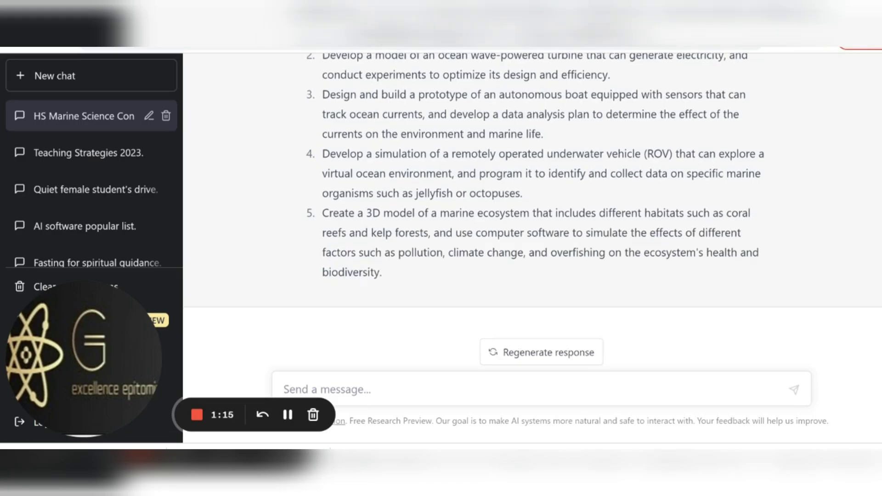
Scroll up to read the five high school objectives, starting with building an underwater ROV
scroll(535, 207, "up", 2)
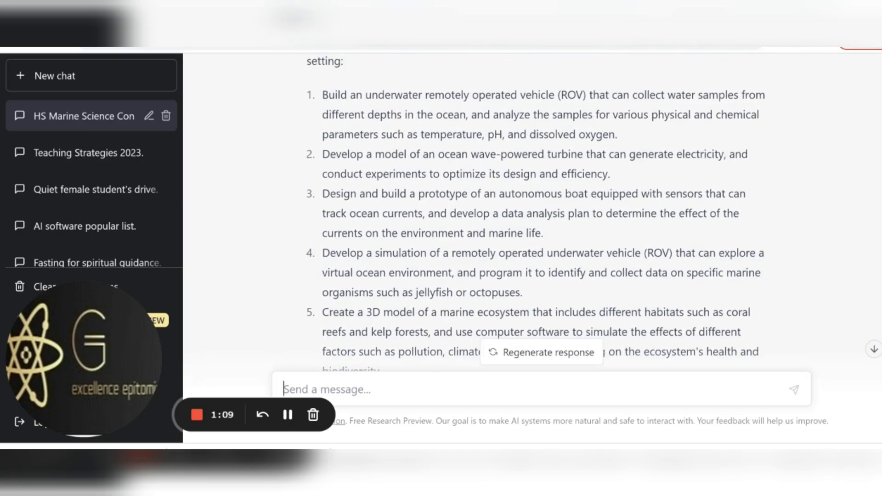
scroll(535, 207, "up", 2)
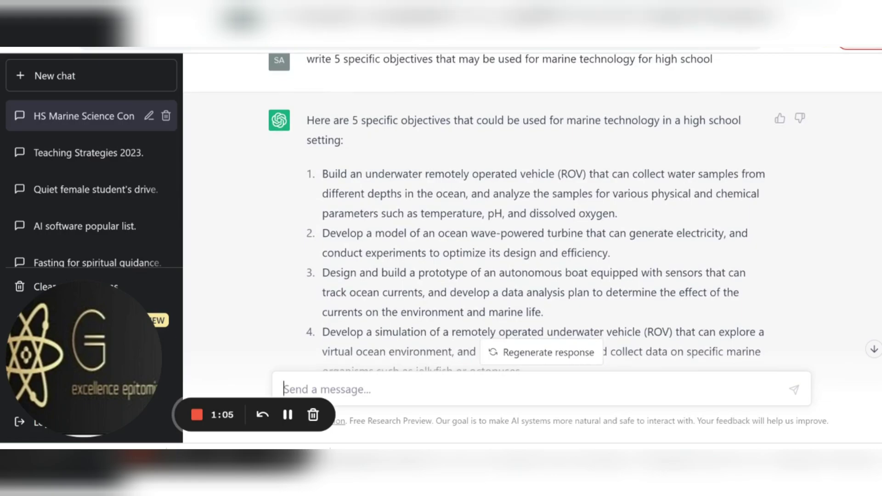
scroll(532, 211, "up", 8)
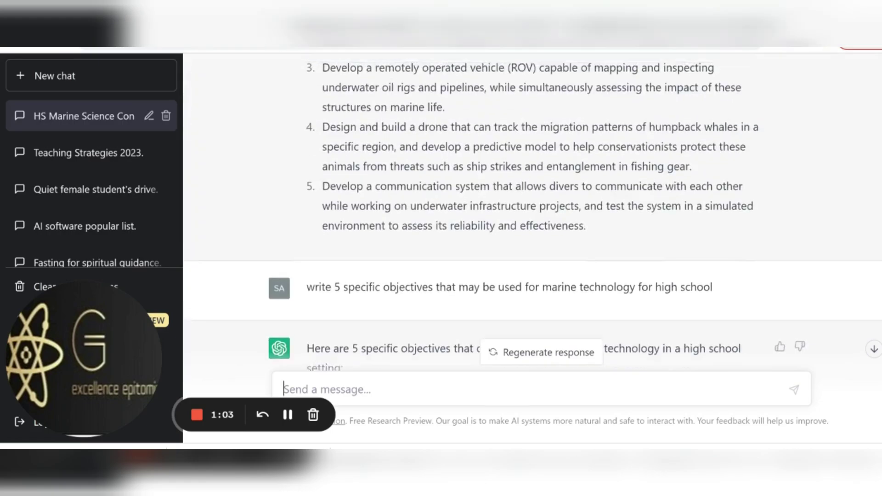
scroll(532, 212, "up", 10)
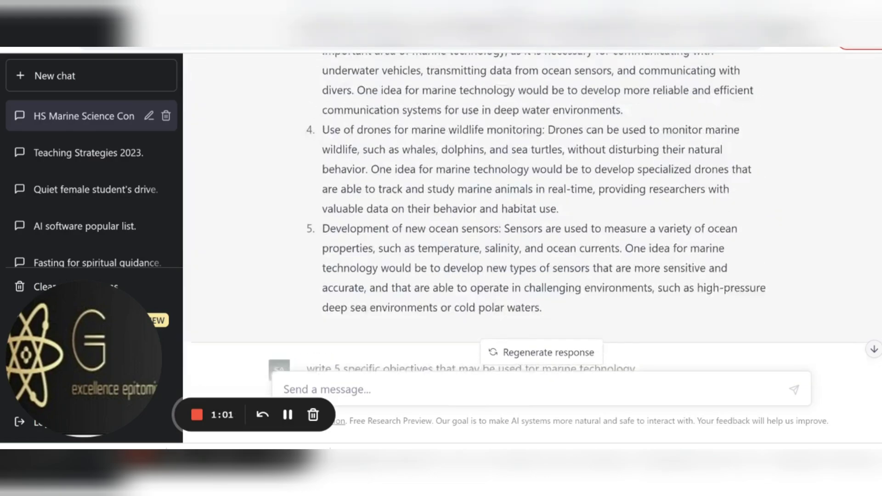
scroll(532, 211, "up", 6)
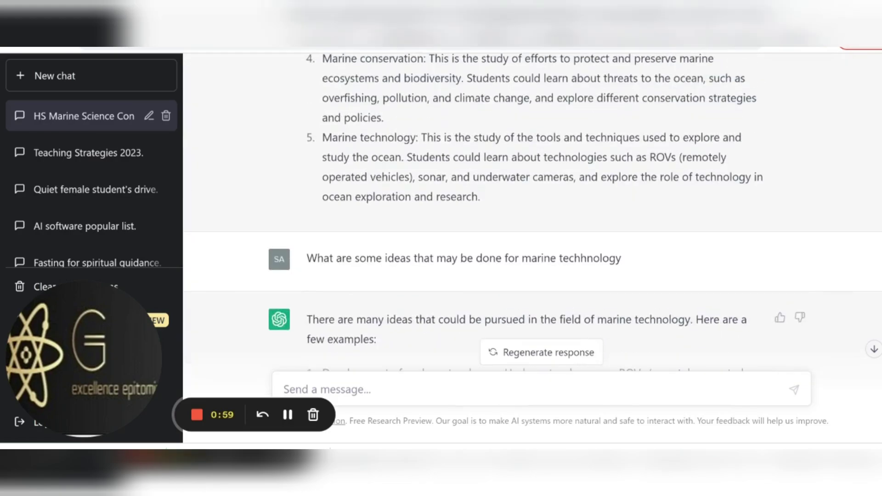
scroll(532, 211, "up", 7)
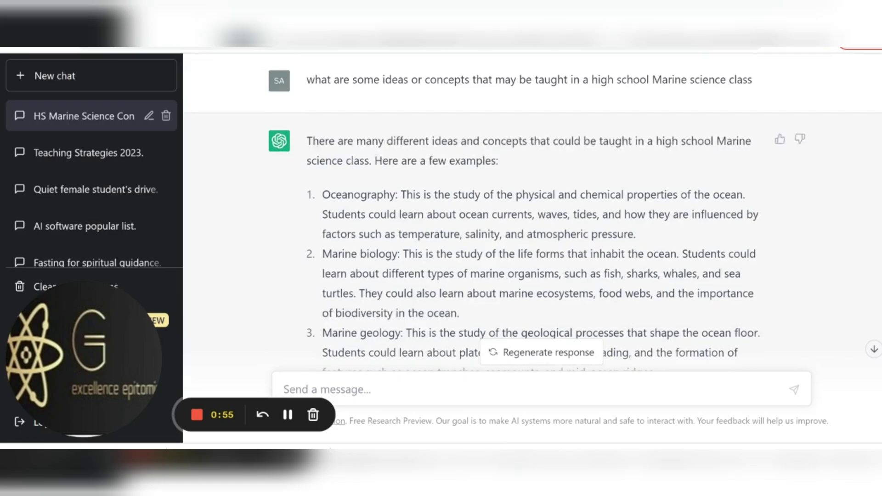
scroll(532, 211, "down", 2)
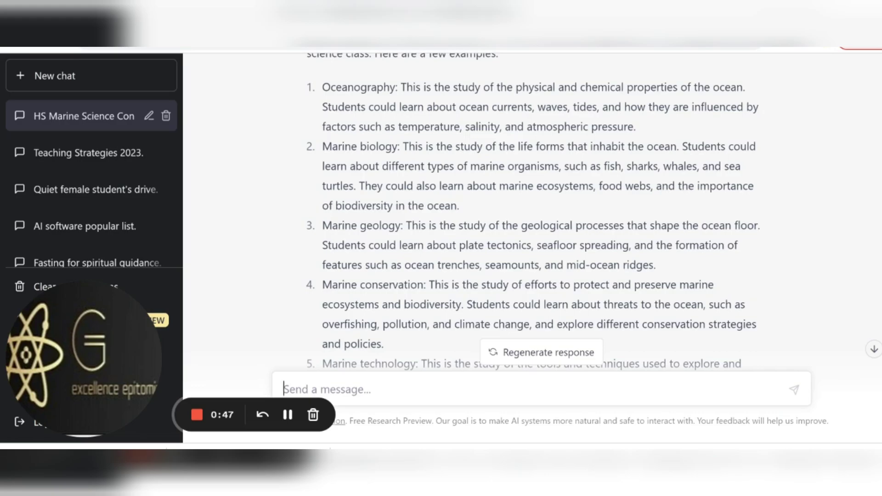
scroll(533, 211, "down", 5)
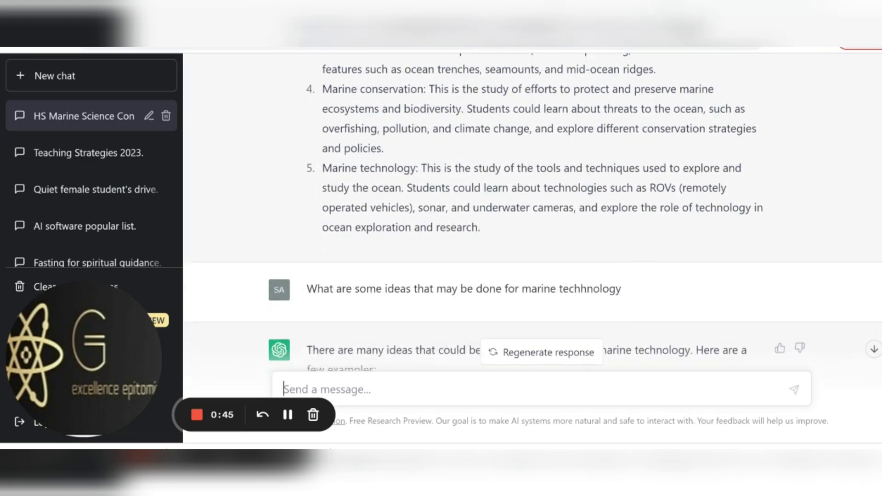
scroll(533, 211, "up", 2)
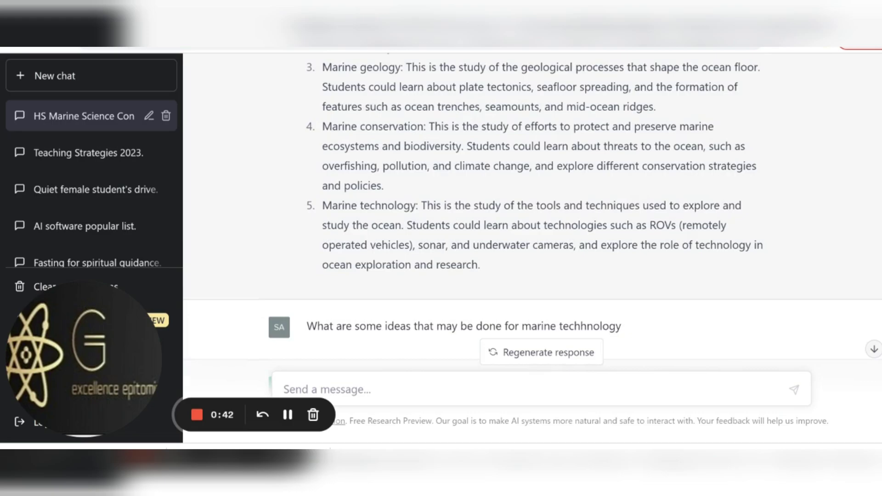